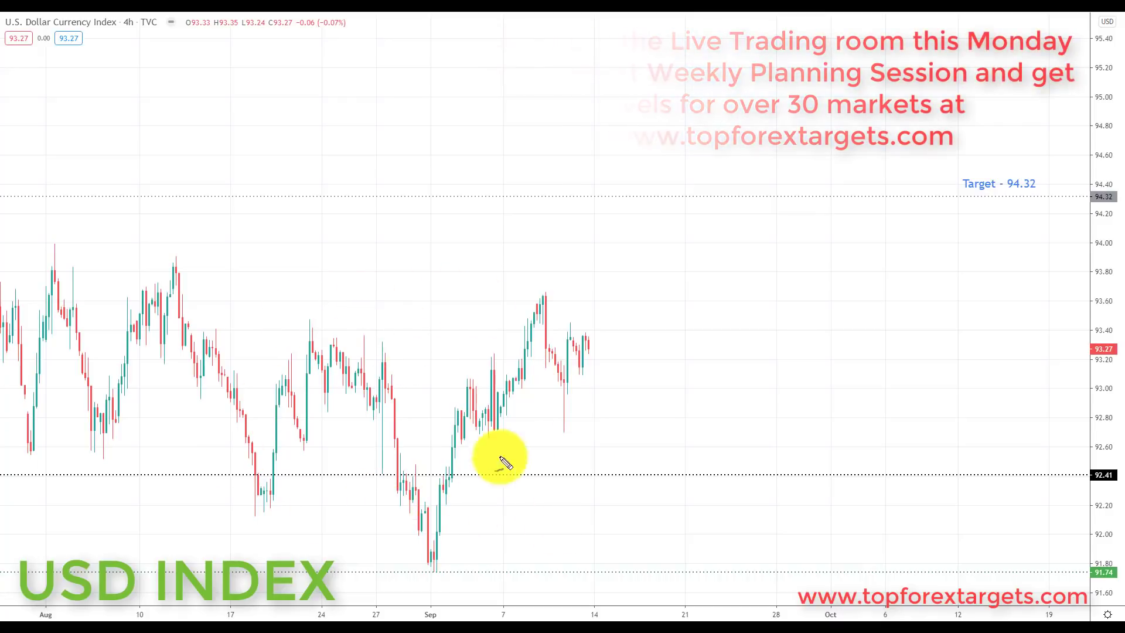
# Step: Brush a cyan wave under the USD Index lows and a drop from the latest candles toward 92.41
pyautogui.moveTo(217, 496)
pyautogui.mouseDown()
pyautogui.moveTo(280, 551)
pyautogui.moveTo(343, 503)
pyautogui.moveTo(410, 577)
pyautogui.moveTo(498, 562)
pyautogui.moveTo(534, 498)
pyautogui.moveTo(607, 539)
pyautogui.moveTo(661, 520)
pyautogui.moveTo(678, 479)
pyautogui.mouseUp()
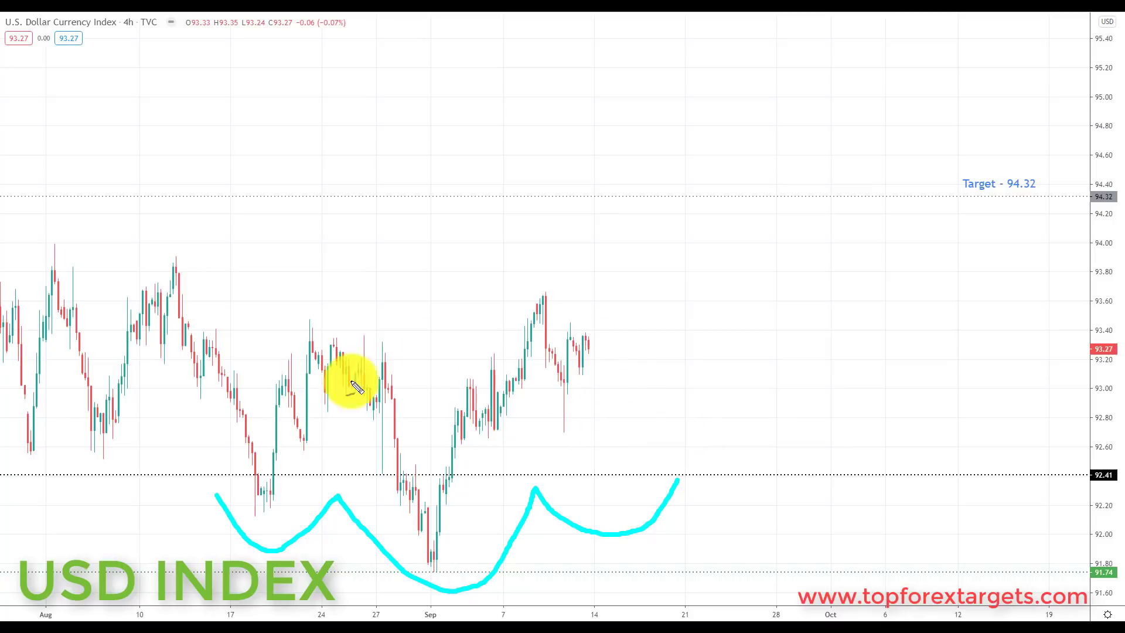
pyautogui.moveTo(595, 354)
pyautogui.mouseDown()
pyautogui.moveTo(603, 386)
pyautogui.moveTo(617, 387)
pyautogui.moveTo(660, 463)
pyautogui.mouseUp()
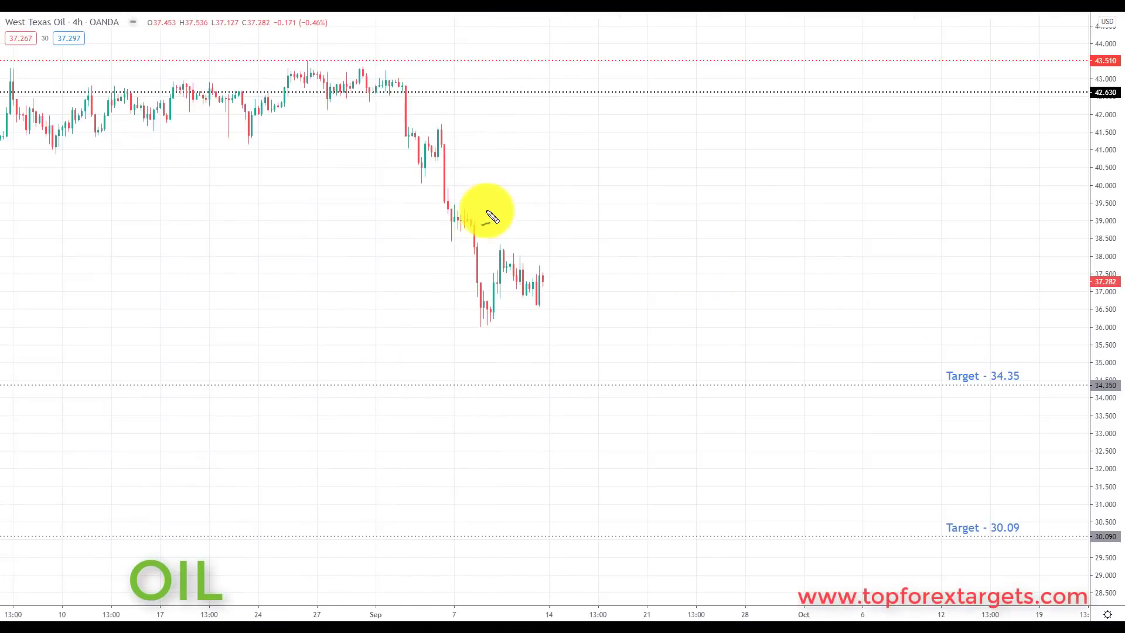
# Step: Mark short cyan levels on the oil decline and recent low, sketch a rise, and add a rising support line
pyautogui.moveTo(446, 204); pyautogui.dragTo(450, 203)
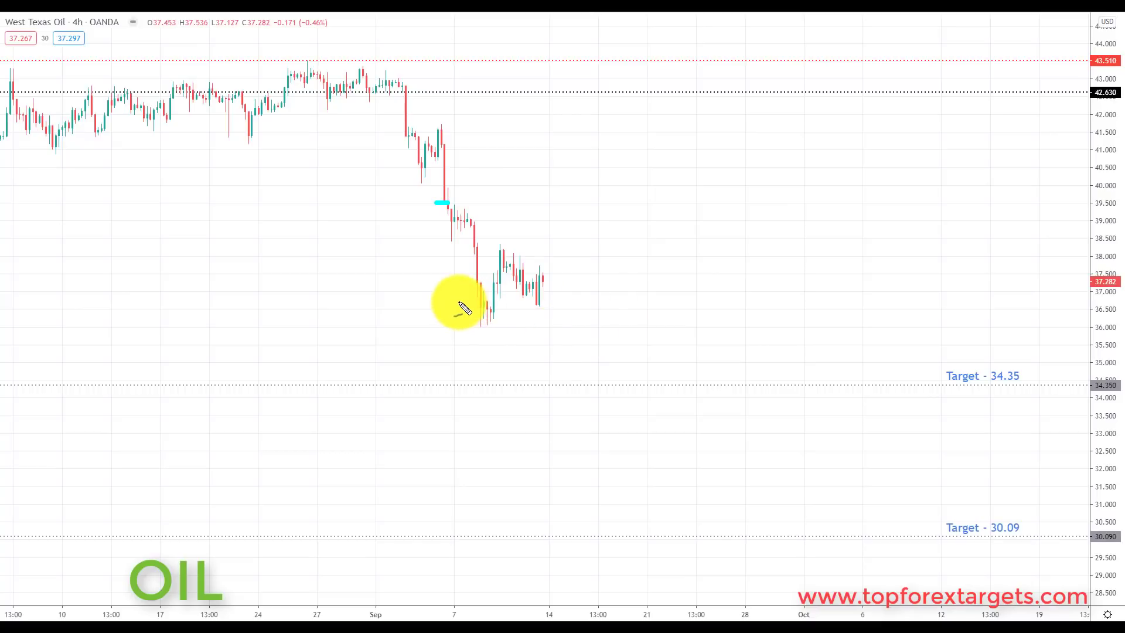
pyautogui.moveTo(507, 306); pyautogui.dragTo(473, 304)
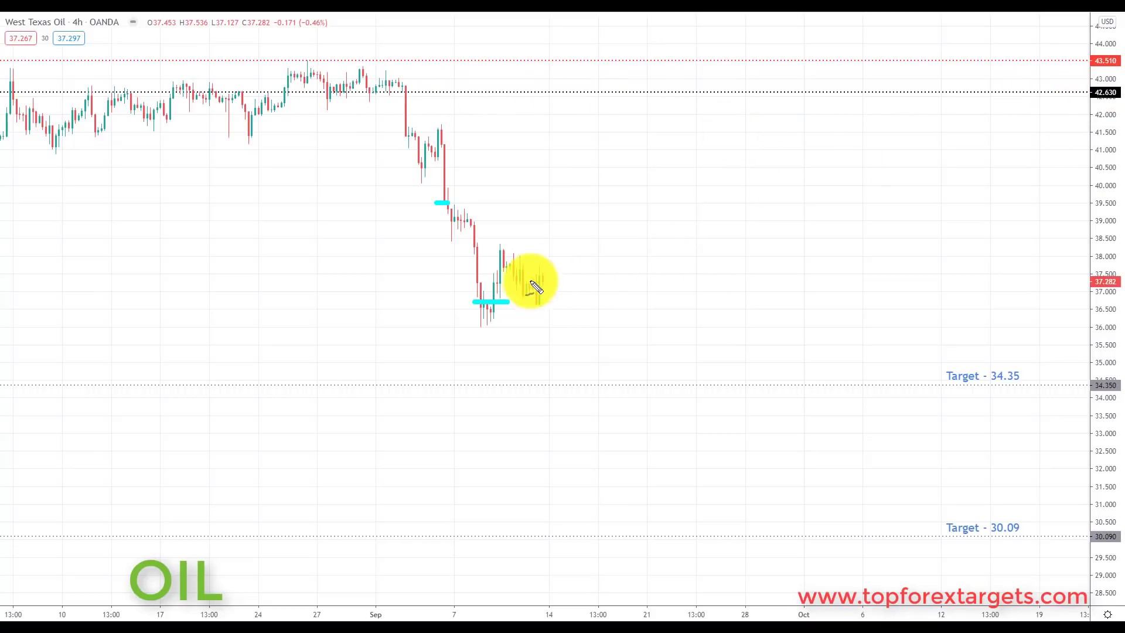
pyautogui.moveTo(555, 269)
pyautogui.mouseDown()
pyautogui.moveTo(559, 231)
pyautogui.moveTo(601, 228)
pyautogui.moveTo(604, 216)
pyautogui.mouseUp()
pyautogui.moveTo(497, 327); pyautogui.dragTo(688, 214)
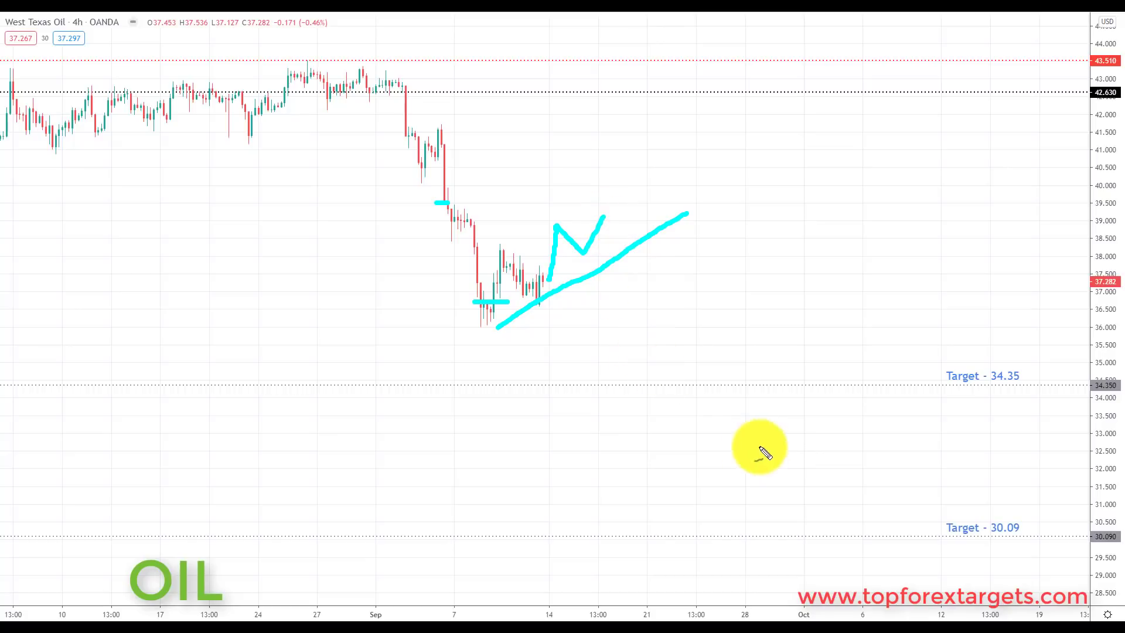
# Step: Draw the second peak and the drop through 34.35 toward 30.09, underlining Target - 34.35
pyautogui.moveTo(605, 220); pyautogui.dragTo(641, 273)
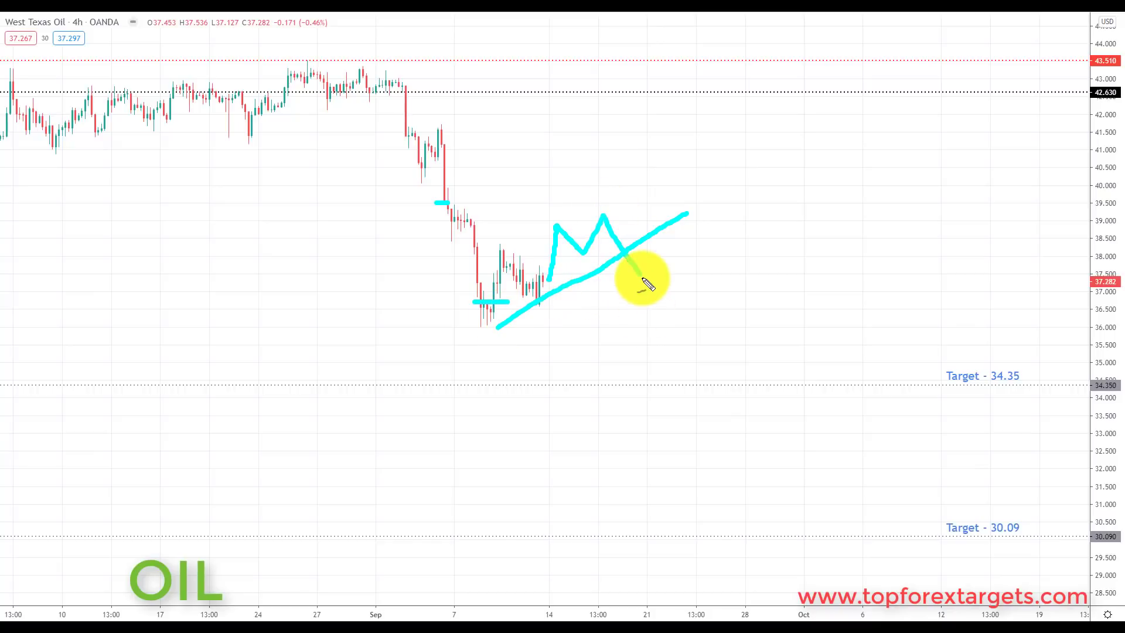
pyautogui.moveTo(663, 243)
pyautogui.mouseDown()
pyautogui.moveTo(718, 360)
pyautogui.moveTo(739, 360)
pyautogui.mouseUp()
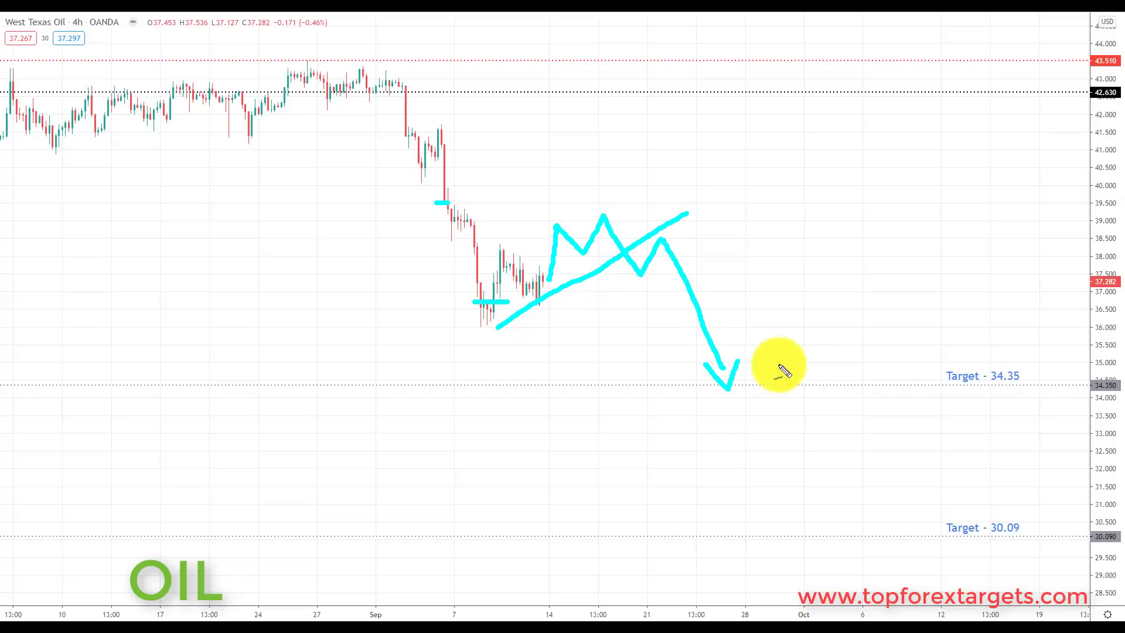
pyautogui.moveTo(986, 388); pyautogui.dragTo(1021, 387)
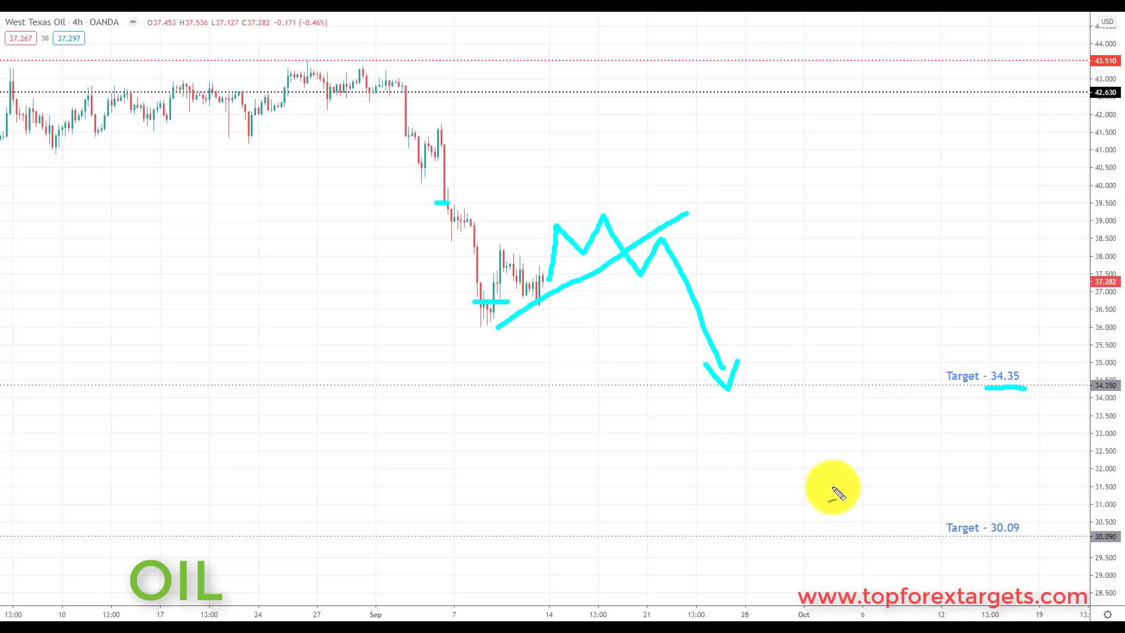
pyautogui.moveTo(737, 385)
pyautogui.mouseDown()
pyautogui.moveTo(754, 398)
pyautogui.moveTo(778, 389)
pyautogui.moveTo(831, 538)
pyautogui.moveTo(809, 518)
pyautogui.moveTo(836, 541)
pyautogui.moveTo(845, 509)
pyautogui.mouseUp()
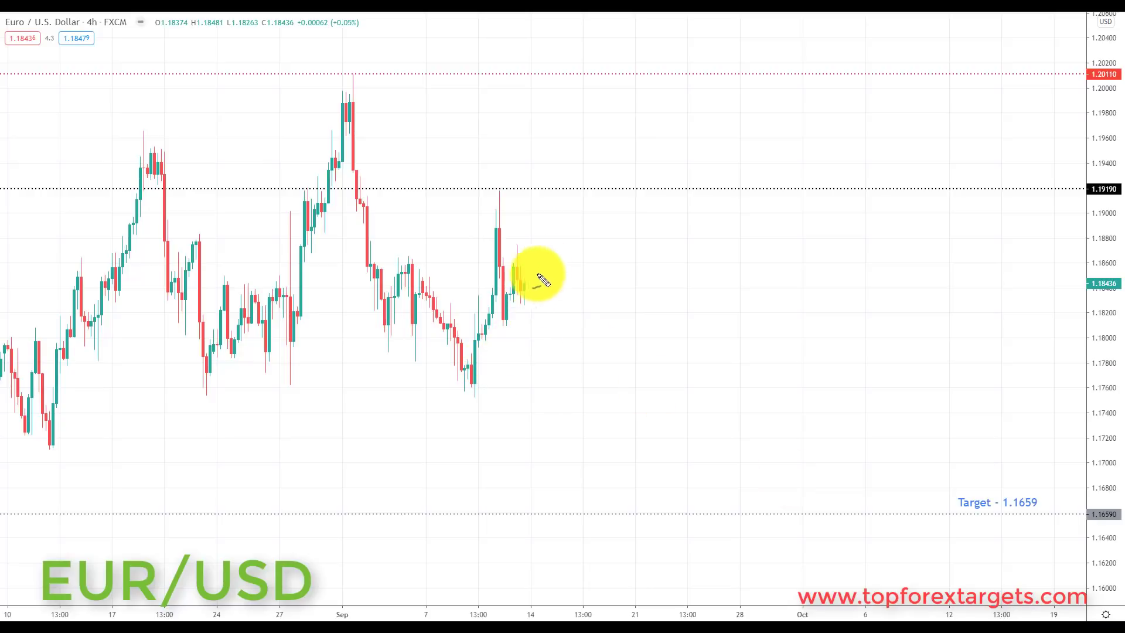
# Step: Brush a rise from the last EUR/USD candle, an arc over the highs, and a rising line from the low
pyautogui.moveTo(528, 299); pyautogui.dragTo(565, 218)
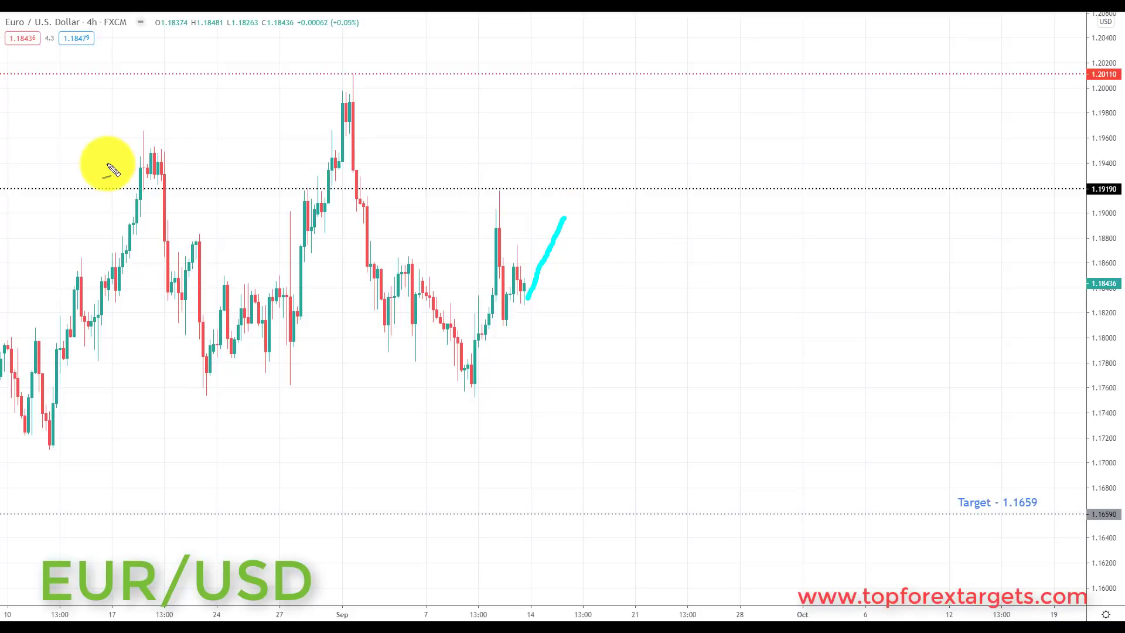
pyautogui.moveTo(109, 166)
pyautogui.mouseDown()
pyautogui.moveTo(123, 136)
pyautogui.moveTo(221, 121)
pyautogui.moveTo(247, 133)
pyautogui.moveTo(317, 70)
pyautogui.moveTo(437, 61)
pyautogui.moveTo(501, 126)
pyautogui.moveTo(583, 102)
pyautogui.moveTo(645, 131)
pyautogui.mouseUp()
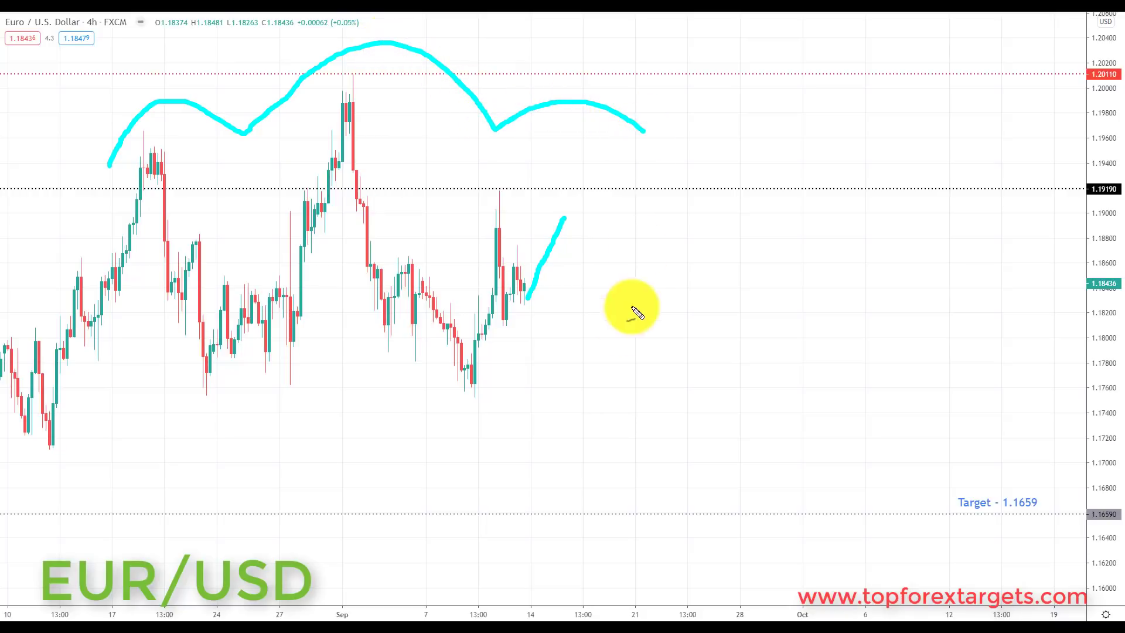
pyautogui.moveTo(476, 382)
pyautogui.mouseDown()
pyautogui.moveTo(613, 196)
pyautogui.moveTo(580, 238)
pyautogui.moveTo(596, 199)
pyautogui.moveTo(626, 283)
pyautogui.moveTo(647, 245)
pyautogui.moveTo(688, 316)
pyautogui.moveTo(733, 484)
pyautogui.mouseUp()
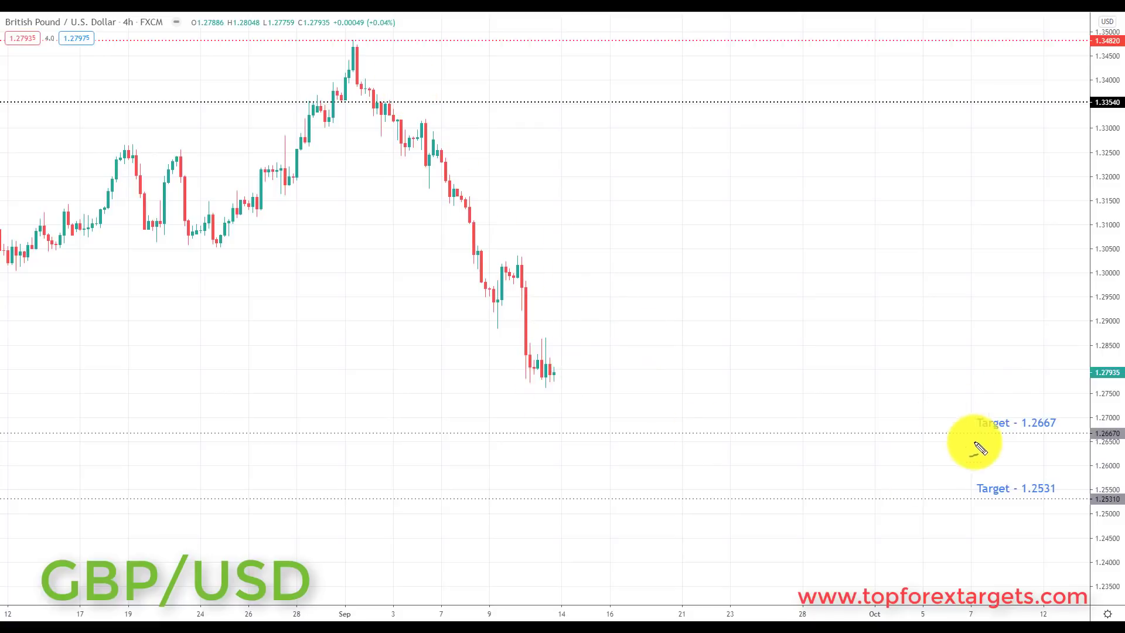
# Step: Sketch a GBP/USD rise to about 1.2980, a rising trendline under the lows, and underline Target - 1.2667
pyautogui.moveTo(554, 381)
pyautogui.mouseDown()
pyautogui.moveTo(573, 284)
pyautogui.moveTo(597, 302)
pyautogui.moveTo(643, 218)
pyautogui.mouseUp()
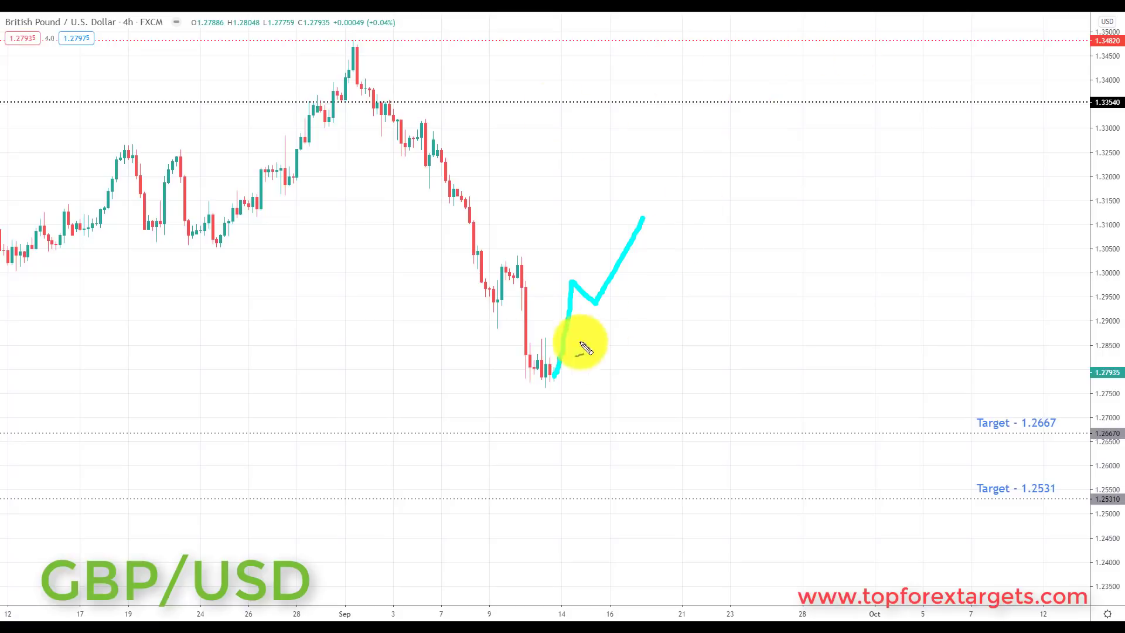
pyautogui.moveTo(553, 390)
pyautogui.mouseDown()
pyautogui.moveTo(621, 335)
pyautogui.moveTo(697, 209)
pyautogui.moveTo(670, 252)
pyautogui.moveTo(706, 300)
pyautogui.moveTo(733, 429)
pyautogui.moveTo(748, 400)
pyautogui.mouseUp()
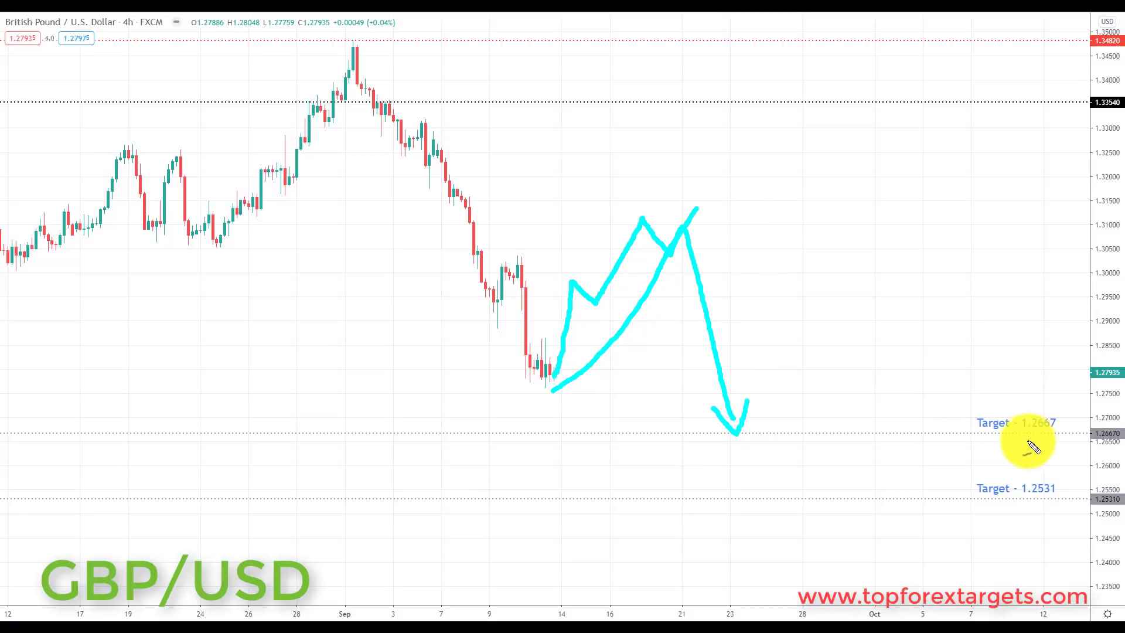
pyautogui.moveTo(1020, 437); pyautogui.dragTo(1070, 437)
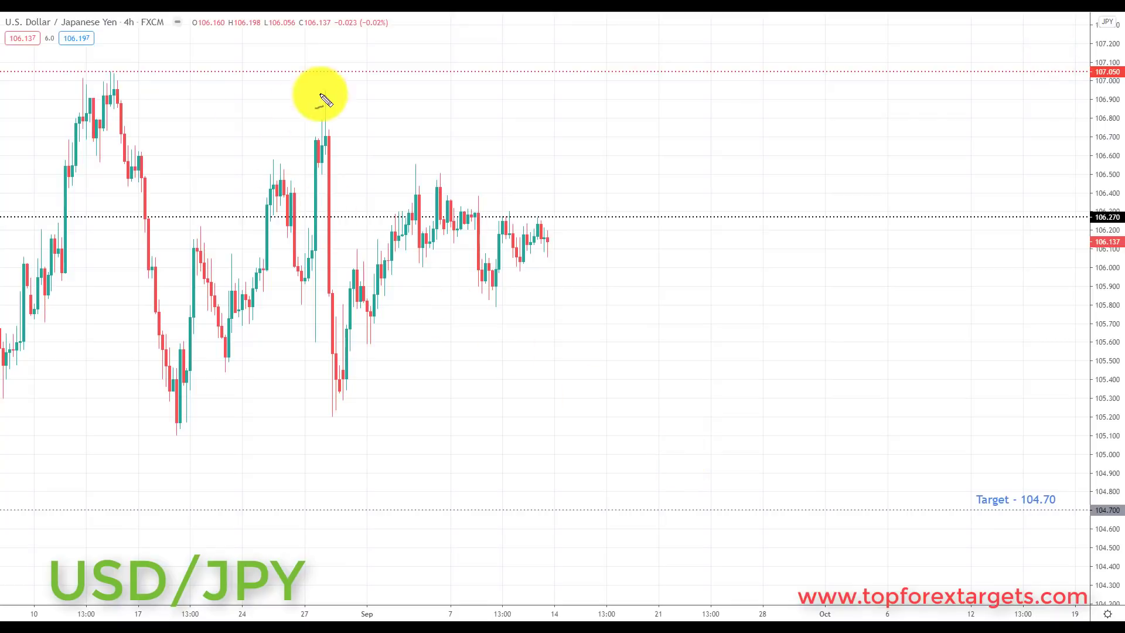
# Step: Mark the 27 Aug high and low, the early-September high, and the 10 Sep low on USD/JPY
pyautogui.moveTo(327, 421); pyautogui.dragTo(341, 420)
pyautogui.click(415, 162)
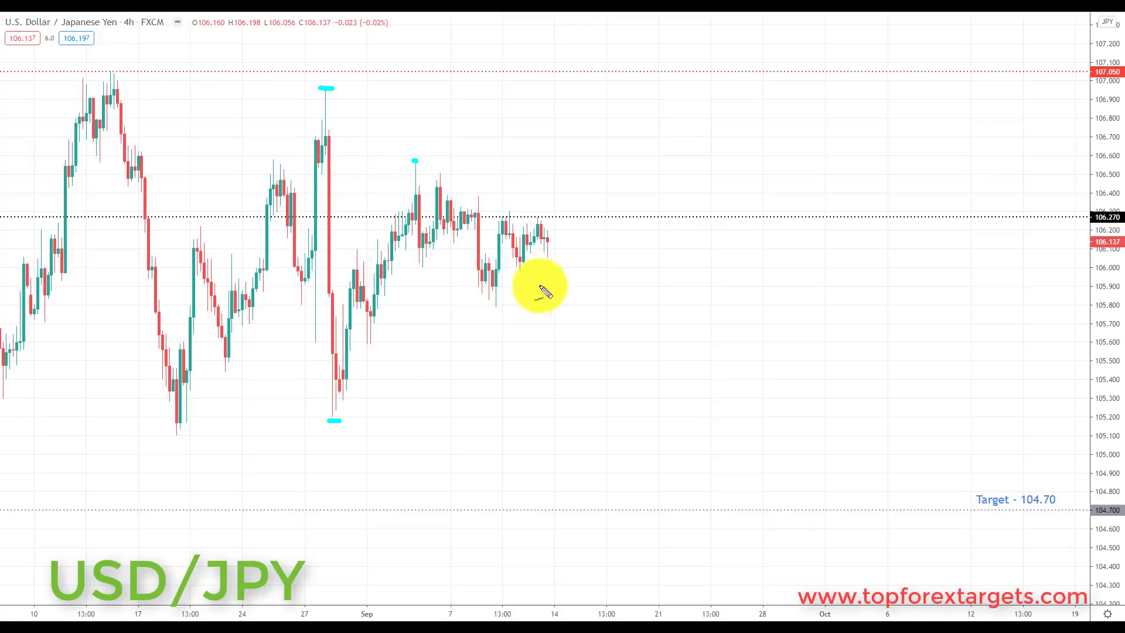
pyautogui.moveTo(487, 313); pyautogui.dragTo(498, 313)
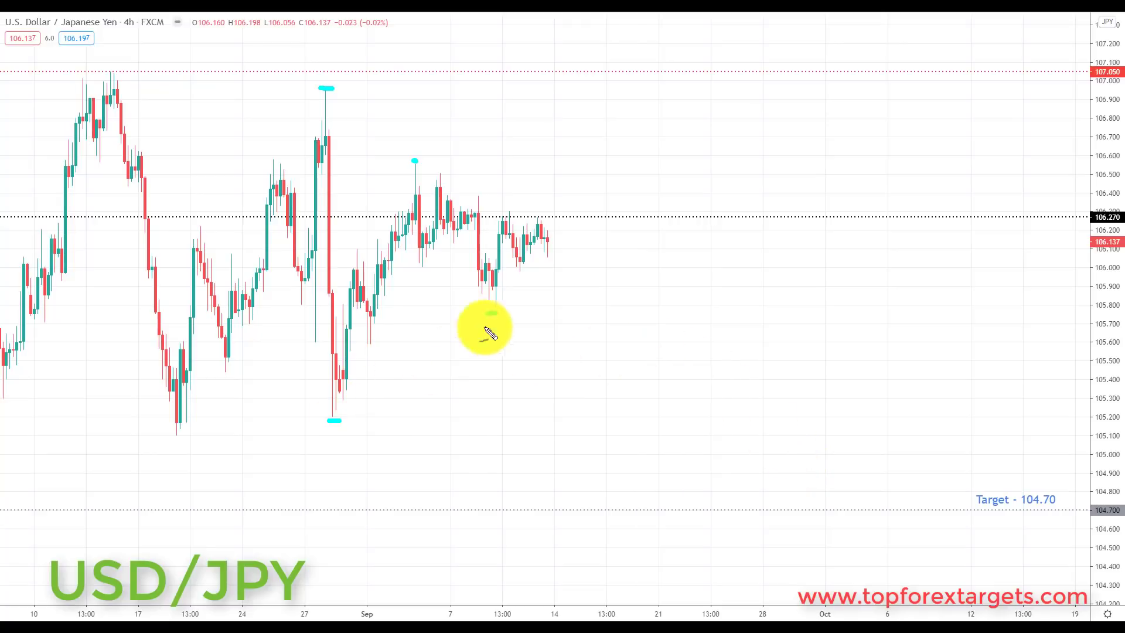
# Step: Draw a line from the lower low, then a projection falling to an arrow at 104.70, underlining the target
pyautogui.moveTo(345, 414)
pyautogui.mouseDown()
pyautogui.moveTo(601, 225)
pyautogui.moveTo(554, 265)
pyautogui.moveTo(566, 320)
pyautogui.moveTo(596, 256)
pyautogui.mouseUp()
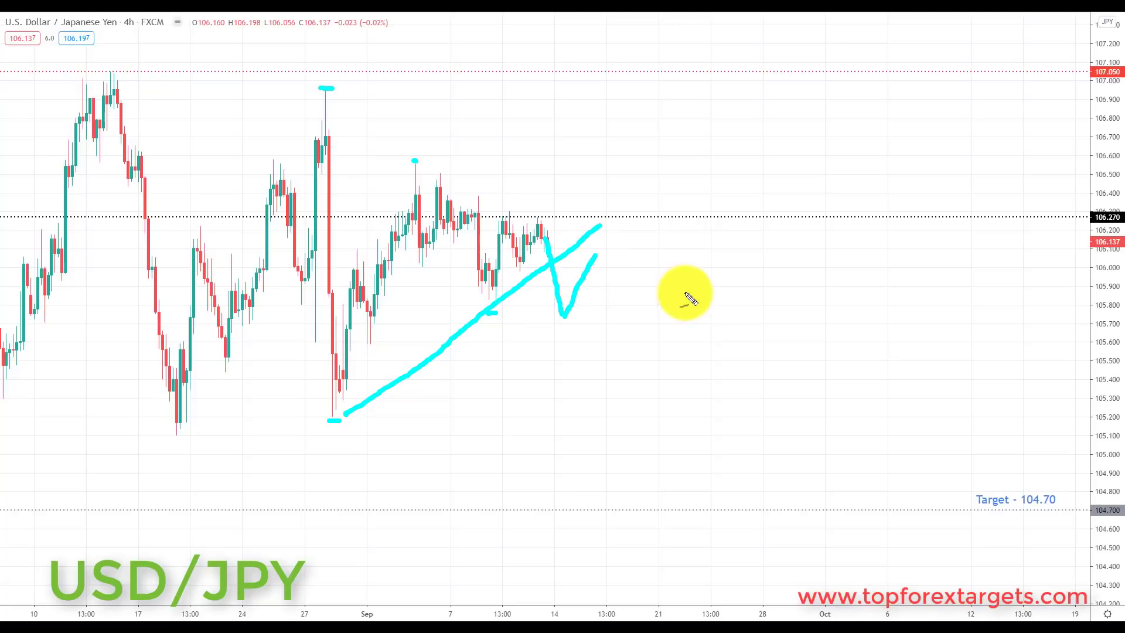
pyautogui.moveTo(574, 256)
pyautogui.mouseDown()
pyautogui.moveTo(615, 254)
pyautogui.moveTo(597, 257)
pyautogui.moveTo(669, 488)
pyautogui.moveTo(651, 486)
pyautogui.moveTo(678, 516)
pyautogui.moveTo(684, 471)
pyautogui.mouseUp()
pyautogui.moveTo(1015, 517); pyautogui.dragTo(1068, 521)
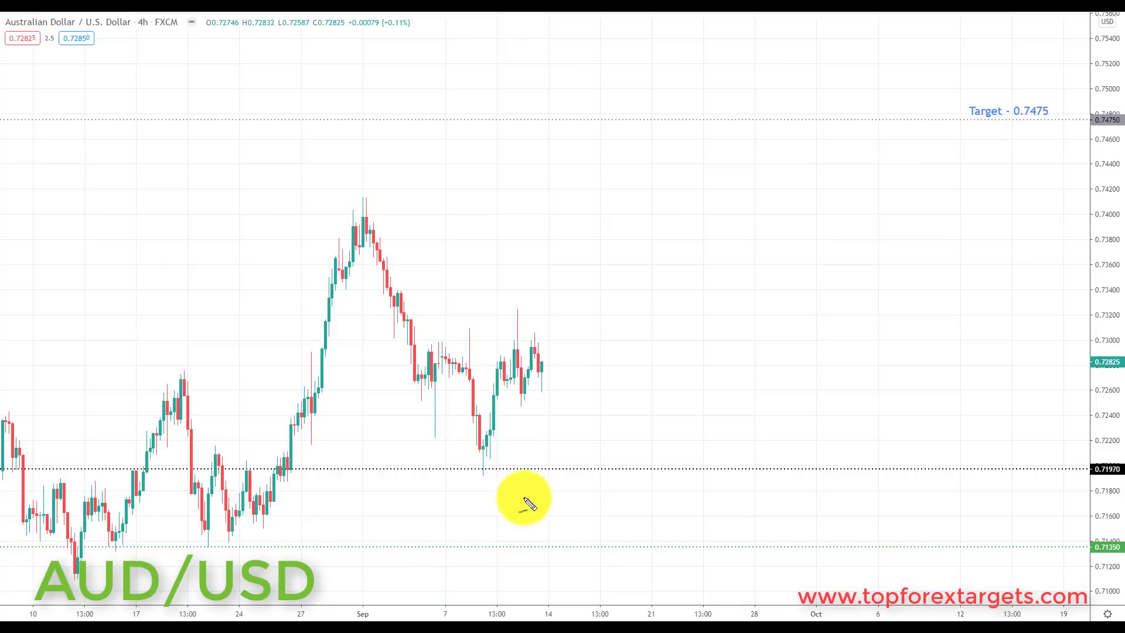
# Step: Mark 0.71970 support on AUD/USD and draw a falling line from the high through a short drop
pyautogui.moveTo(447, 469); pyautogui.dragTo(499, 469)
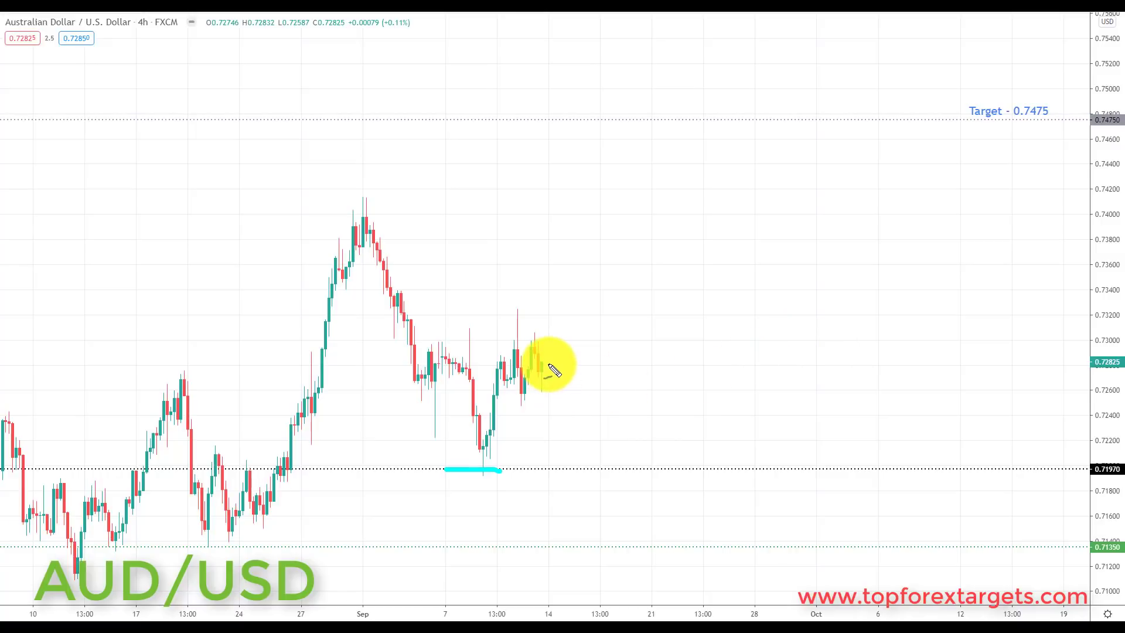
pyautogui.moveTo(547, 364)
pyautogui.mouseDown()
pyautogui.moveTo(563, 404)
pyautogui.moveTo(594, 433)
pyautogui.mouseUp()
pyautogui.moveTo(531, 296); pyautogui.dragTo(614, 423)
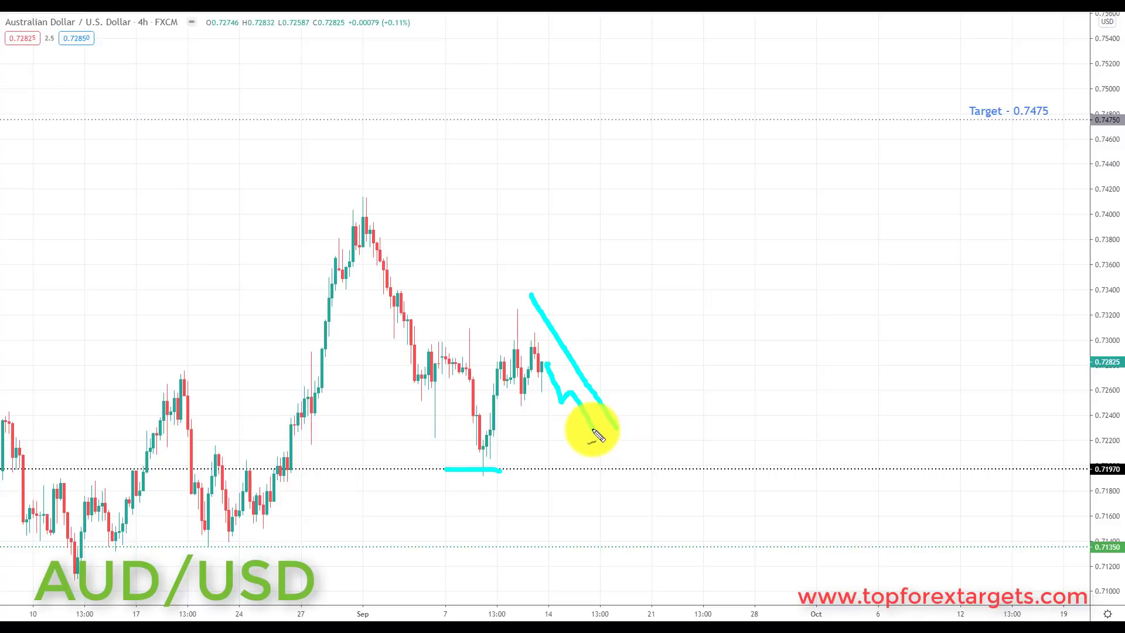
# Step: Draw the rebound to 0.7475, underline that target, add a zigzag dip, and mark the September peak
pyautogui.moveTo(605, 432)
pyautogui.mouseDown()
pyautogui.moveTo(681, 266)
pyautogui.moveTo(718, 123)
pyautogui.moveTo(721, 151)
pyautogui.mouseUp()
pyautogui.moveTo(1007, 119); pyautogui.dragTo(1052, 120)
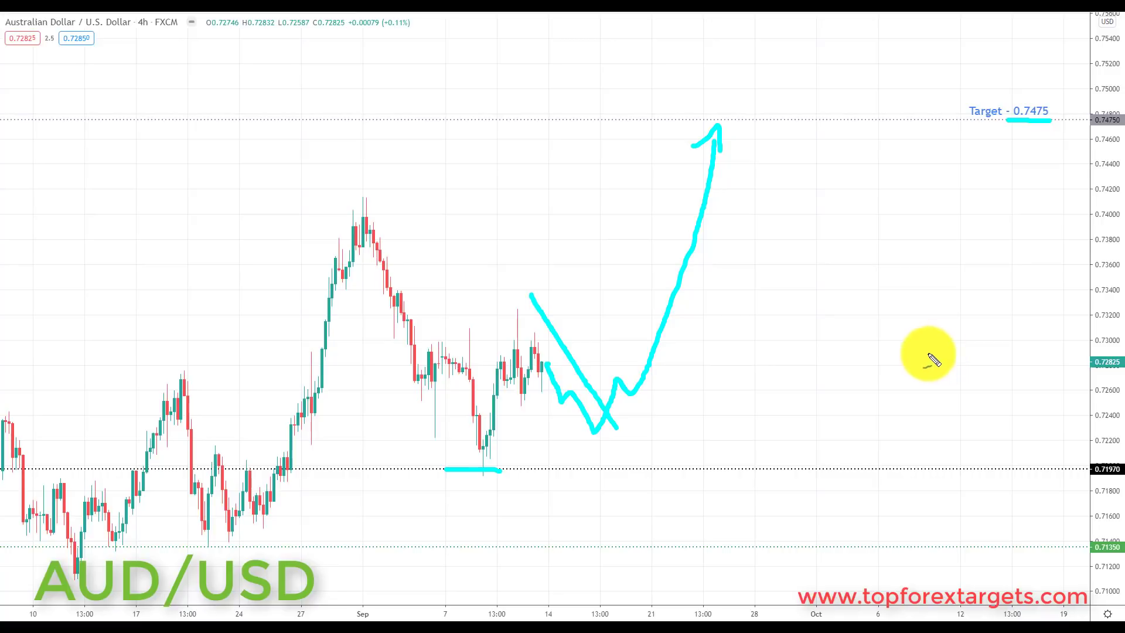
pyautogui.moveTo(553, 393); pyautogui.dragTo(589, 419)
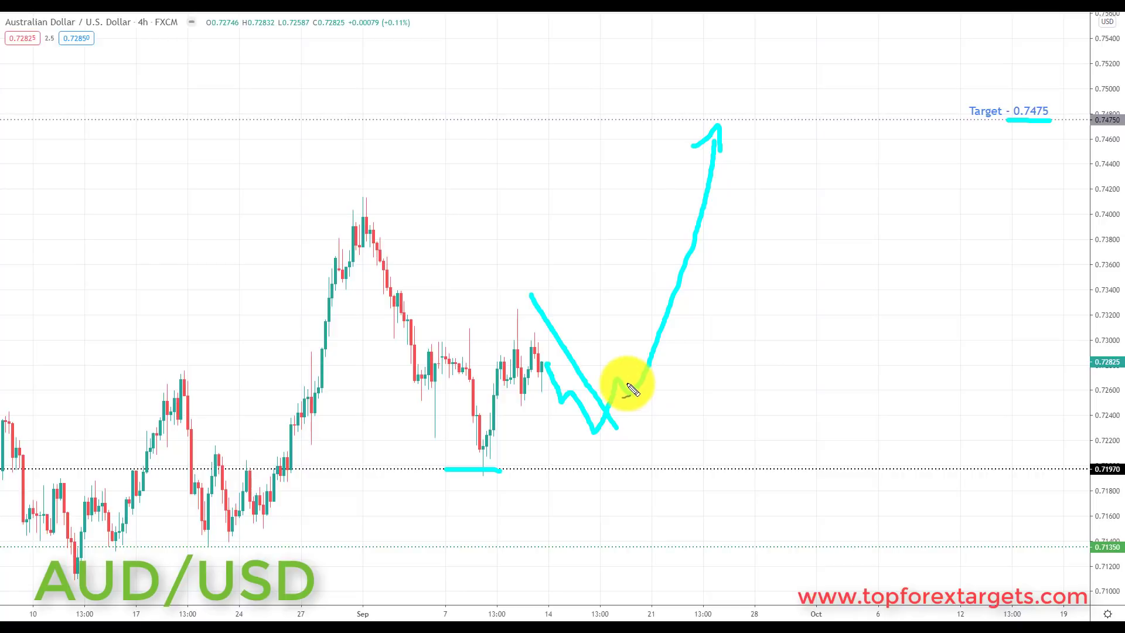
pyautogui.moveTo(340, 198); pyautogui.dragTo(402, 195)
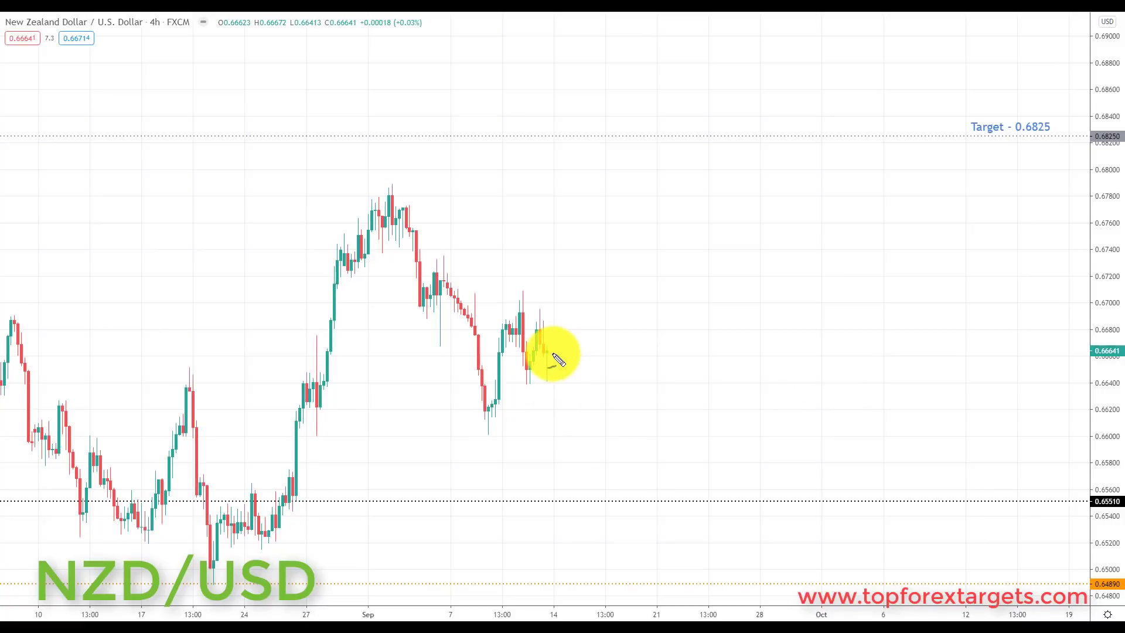
# Step: Draw an NZD/USD descending trendline from the September peak, a dip and bounce, and a rally to an underlined 0.6825
pyautogui.moveTo(553, 354); pyautogui.dragTo(601, 428)
pyautogui.moveTo(396, 179); pyautogui.dragTo(681, 463)
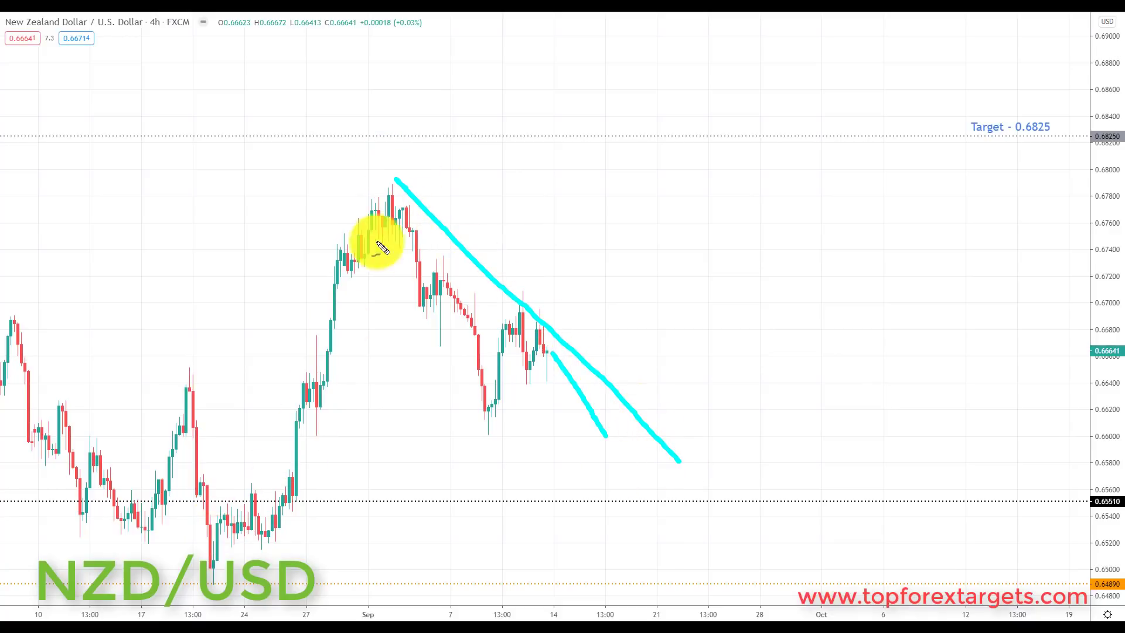
pyautogui.moveTo(606, 433)
pyautogui.mouseDown()
pyautogui.moveTo(626, 341)
pyautogui.moveTo(659, 389)
pyautogui.mouseUp()
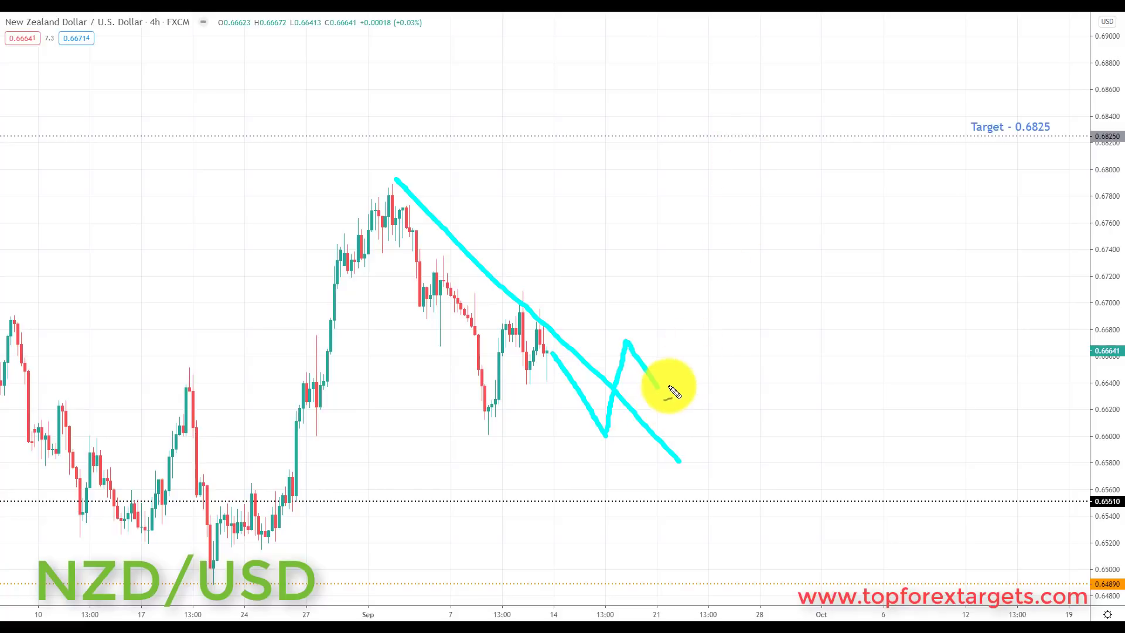
pyautogui.moveTo(661, 393)
pyautogui.mouseDown()
pyautogui.moveTo(689, 326)
pyautogui.moveTo(728, 153)
pyautogui.moveTo(719, 156)
pyautogui.moveTo(733, 139)
pyautogui.moveTo(738, 163)
pyautogui.mouseUp()
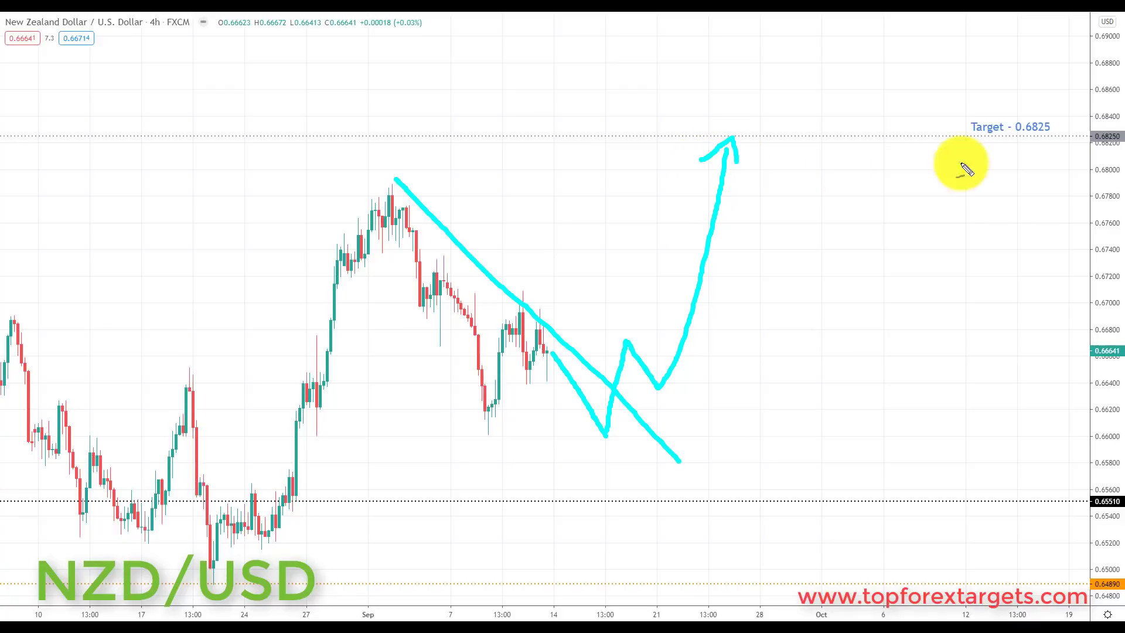
pyautogui.moveTo(1007, 139); pyautogui.dragTo(1067, 140)
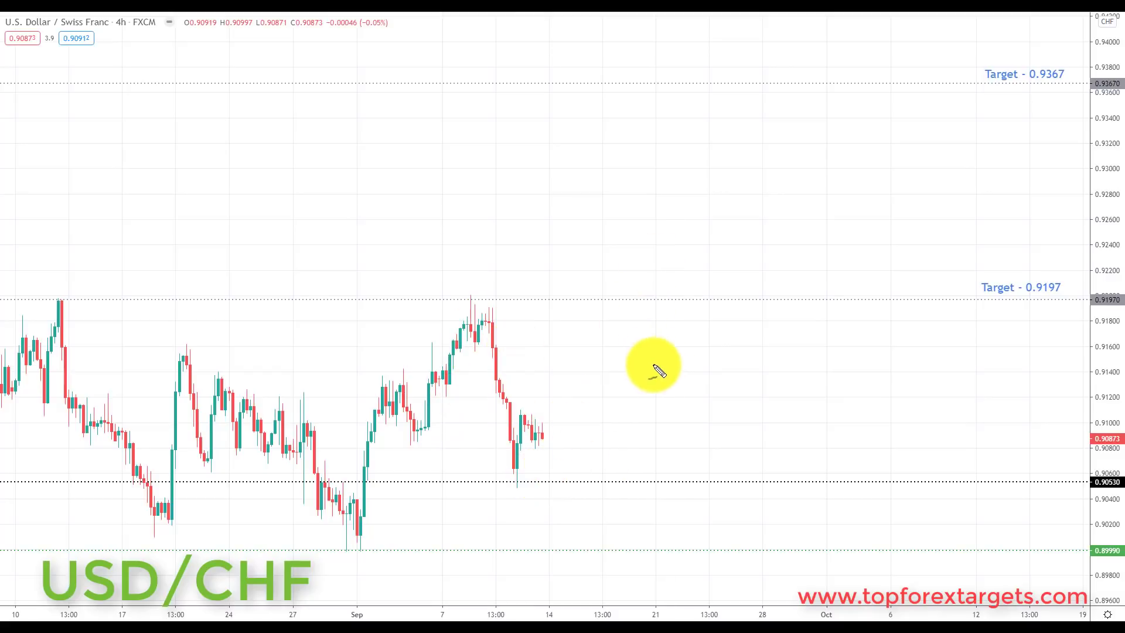
# Step: Draw a curved base under the USD/CHF lows, a falling line from the peak toward 0.90530, and a short drop
pyautogui.moveTo(115, 505)
pyautogui.mouseDown()
pyautogui.moveTo(159, 564)
pyautogui.moveTo(228, 578)
pyautogui.moveTo(258, 545)
pyautogui.moveTo(304, 584)
pyautogui.moveTo(390, 590)
pyautogui.moveTo(444, 537)
pyautogui.moveTo(487, 554)
pyautogui.moveTo(573, 553)
pyautogui.moveTo(620, 519)
pyautogui.mouseUp()
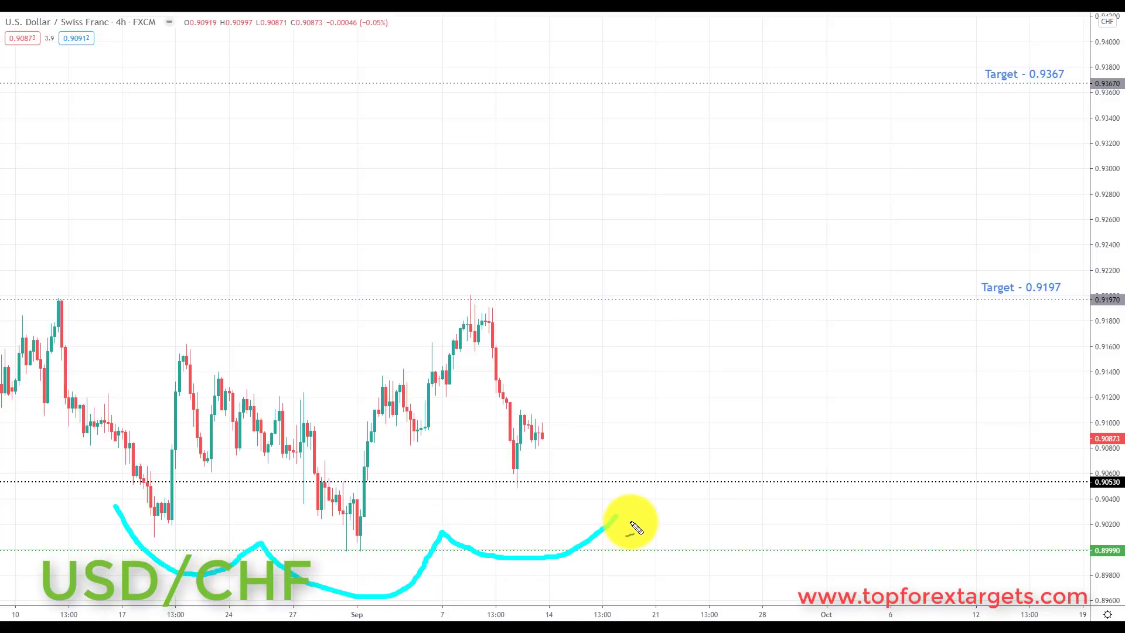
pyautogui.moveTo(496, 308); pyautogui.dragTo(611, 482)
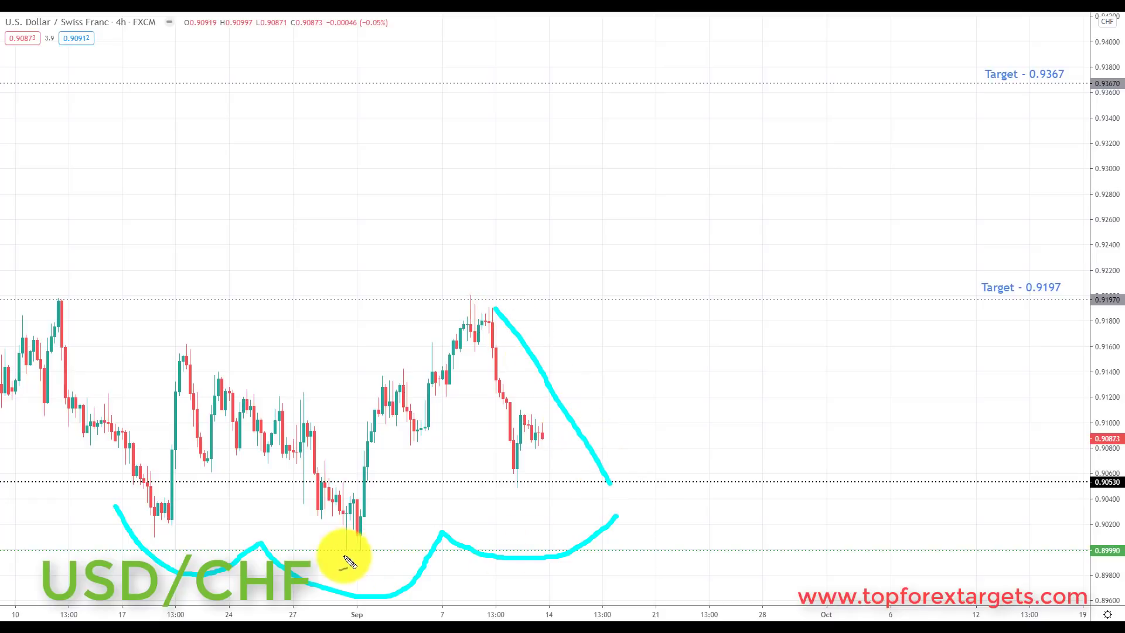
pyautogui.moveTo(540, 434)
pyautogui.mouseDown()
pyautogui.moveTo(558, 458)
pyautogui.moveTo(590, 430)
pyautogui.mouseUp()
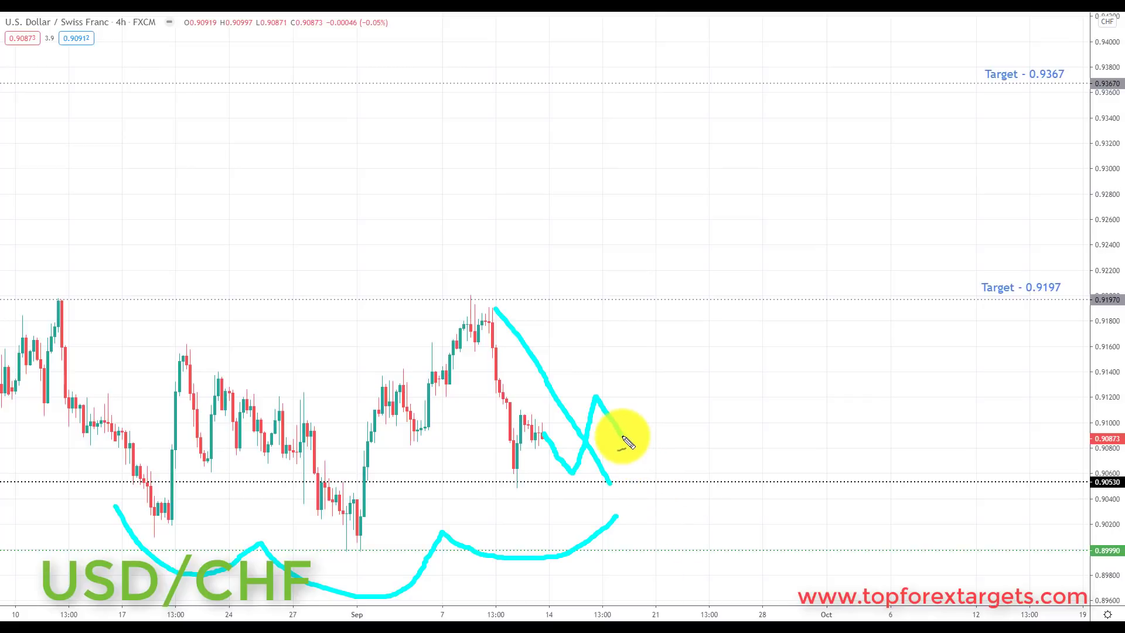
# Step: Draw the bounce past the falling line and a rally arcing upward, underlining the 0.9367 target label
pyautogui.moveTo(631, 435); pyautogui.dragTo(680, 312)
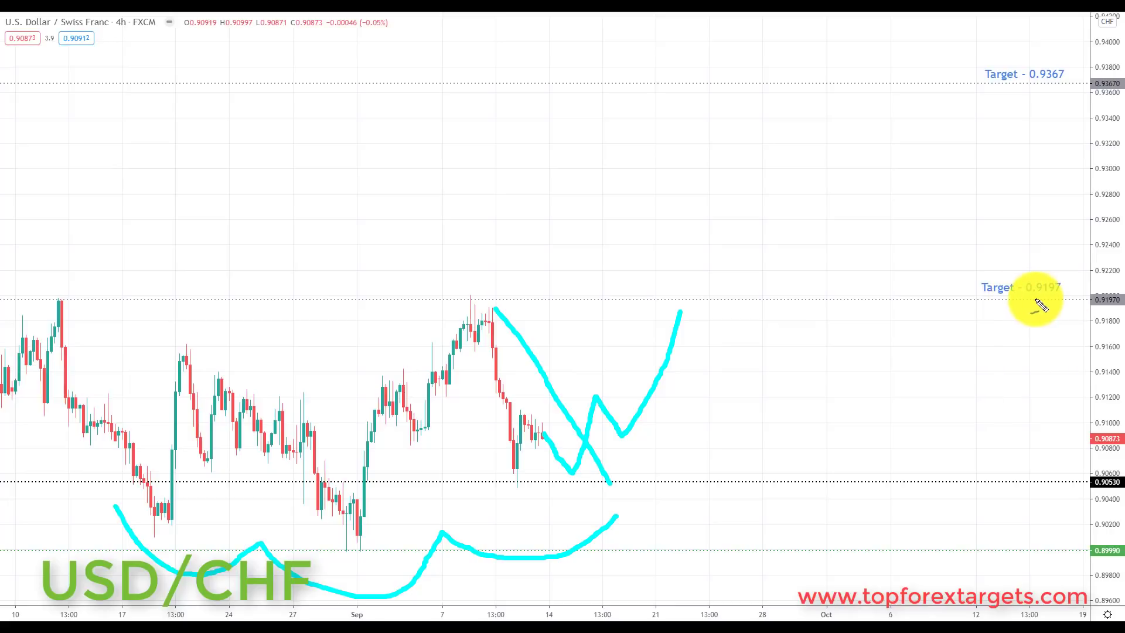
pyautogui.moveTo(659, 315)
pyautogui.mouseDown()
pyautogui.moveTo(690, 305)
pyautogui.moveTo(706, 271)
pyautogui.moveTo(730, 271)
pyautogui.moveTo(756, 296)
pyautogui.moveTo(786, 244)
pyautogui.moveTo(824, 111)
pyautogui.moveTo(815, 101)
pyautogui.moveTo(828, 87)
pyautogui.mouseUp()
pyautogui.moveTo(1015, 86); pyautogui.dragTo(1074, 86)
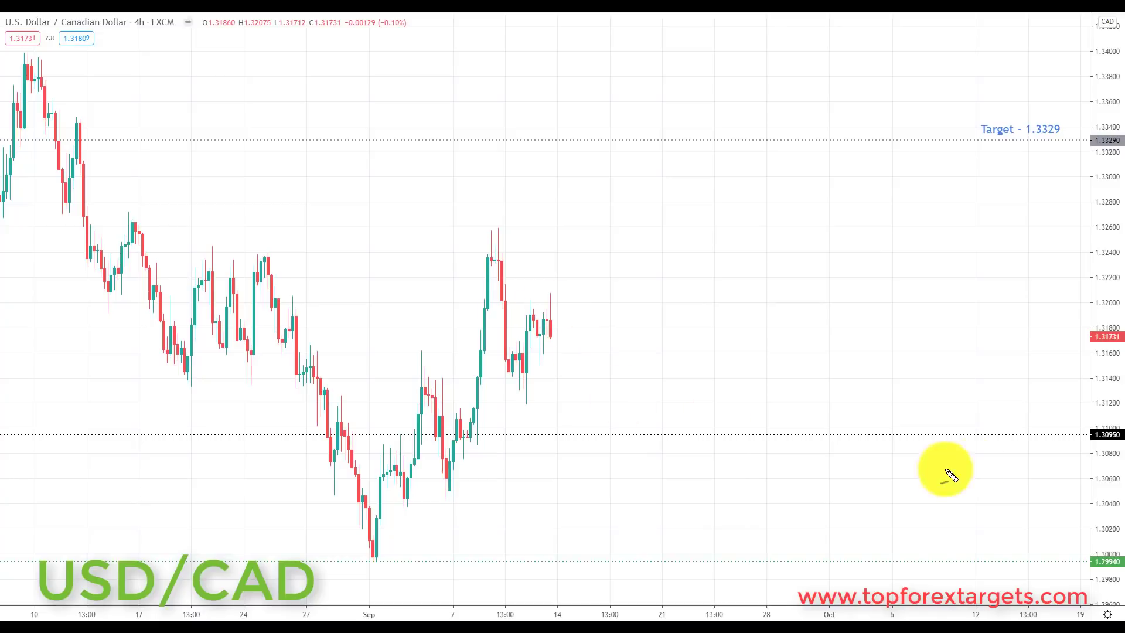
# Step: Draw a drop from the last USD/CAD candles, a falling line from the peak, and a rebound toward 1.3329
pyautogui.moveTo(558, 325); pyautogui.dragTo(610, 423)
pyautogui.moveTo(505, 227); pyautogui.dragTo(676, 429)
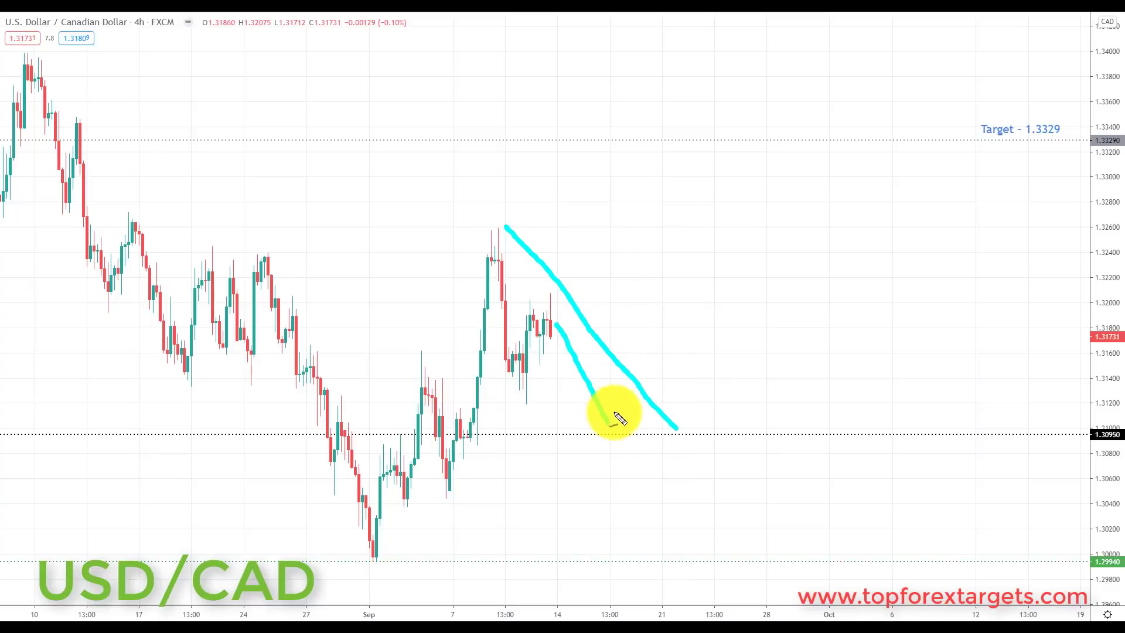
pyautogui.moveTo(607, 423)
pyautogui.mouseDown()
pyautogui.moveTo(644, 383)
pyautogui.moveTo(674, 393)
pyautogui.moveTo(739, 249)
pyautogui.moveTo(759, 151)
pyautogui.moveTo(763, 178)
pyautogui.mouseUp()
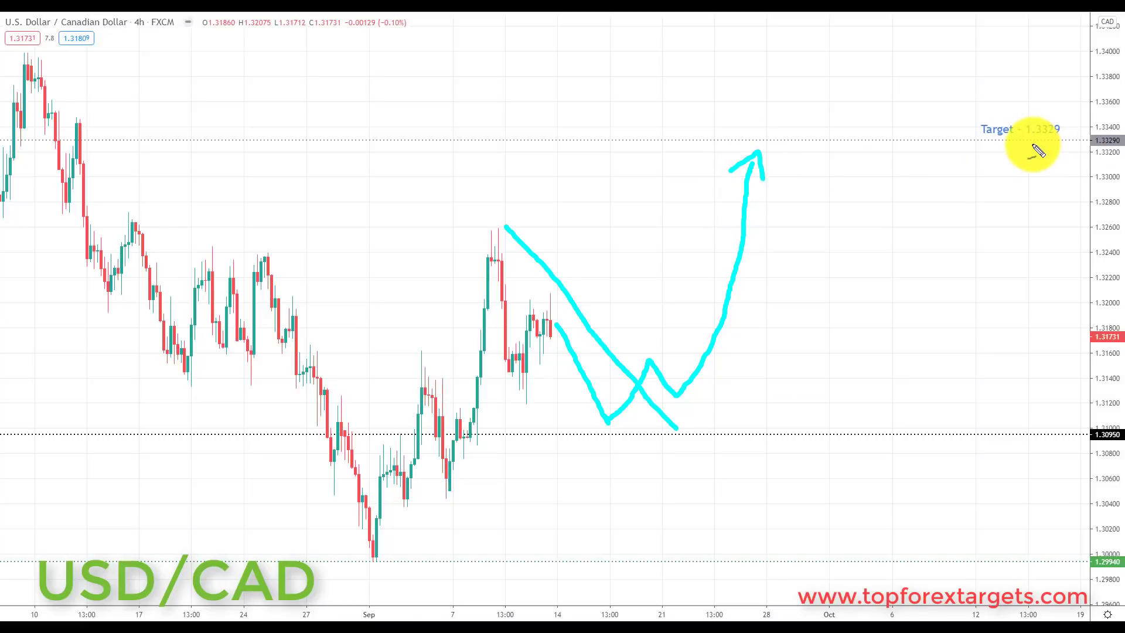